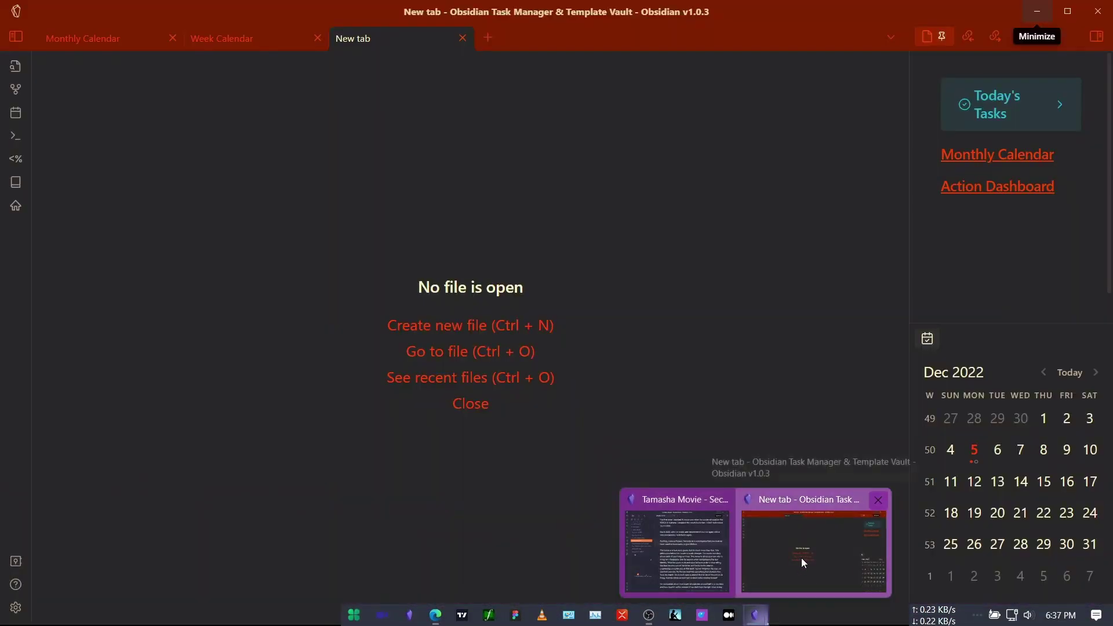
Expand the Today's Tasks callout to list Do this Task and Task 3, briefly toggling the left sidebar
left_click(802, 561)
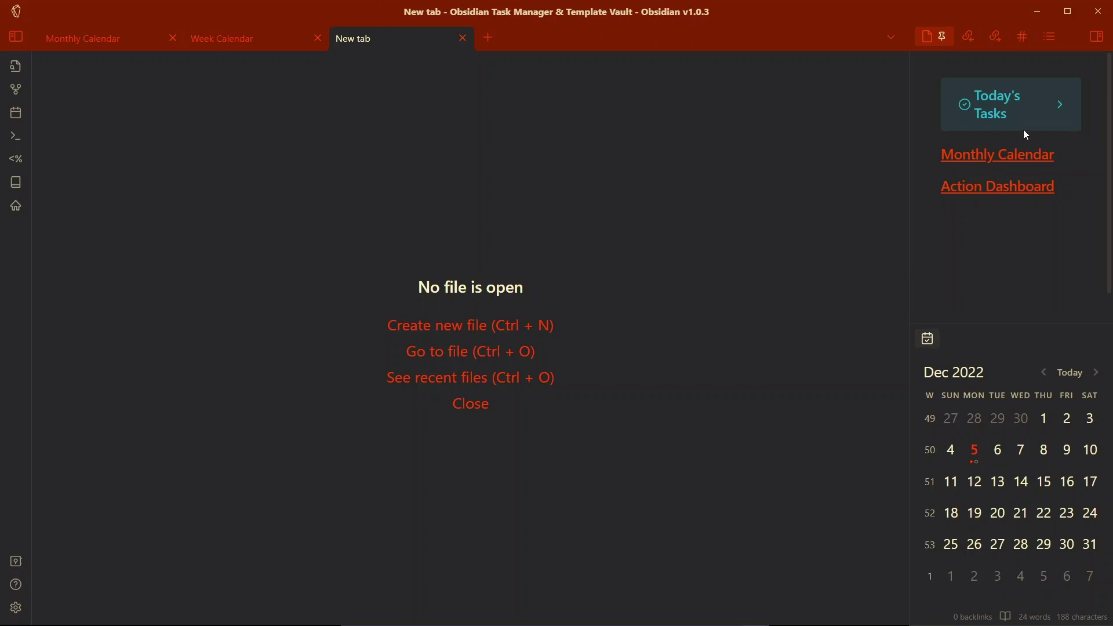
left_click(1063, 105)
left_click(1062, 106)
left_click(1061, 104)
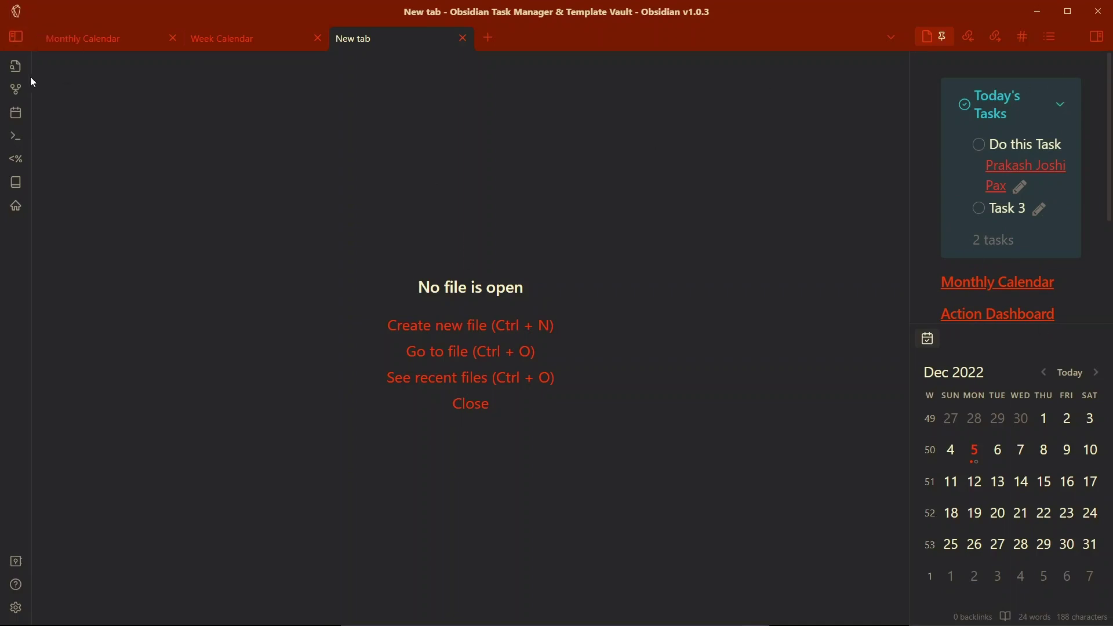
left_click(16, 36)
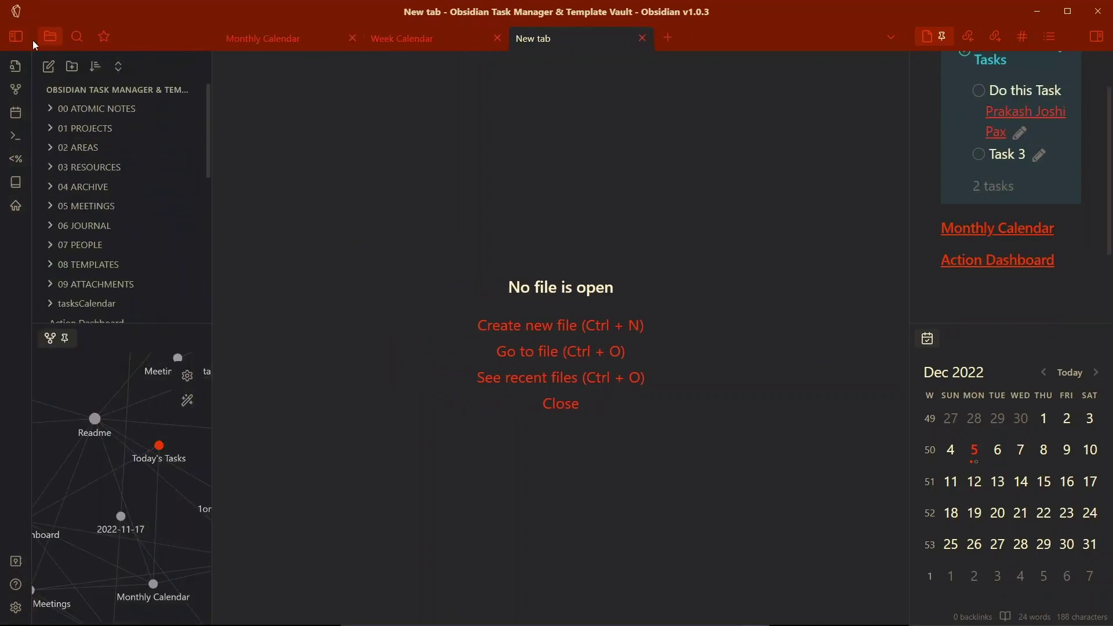
left_click(24, 37)
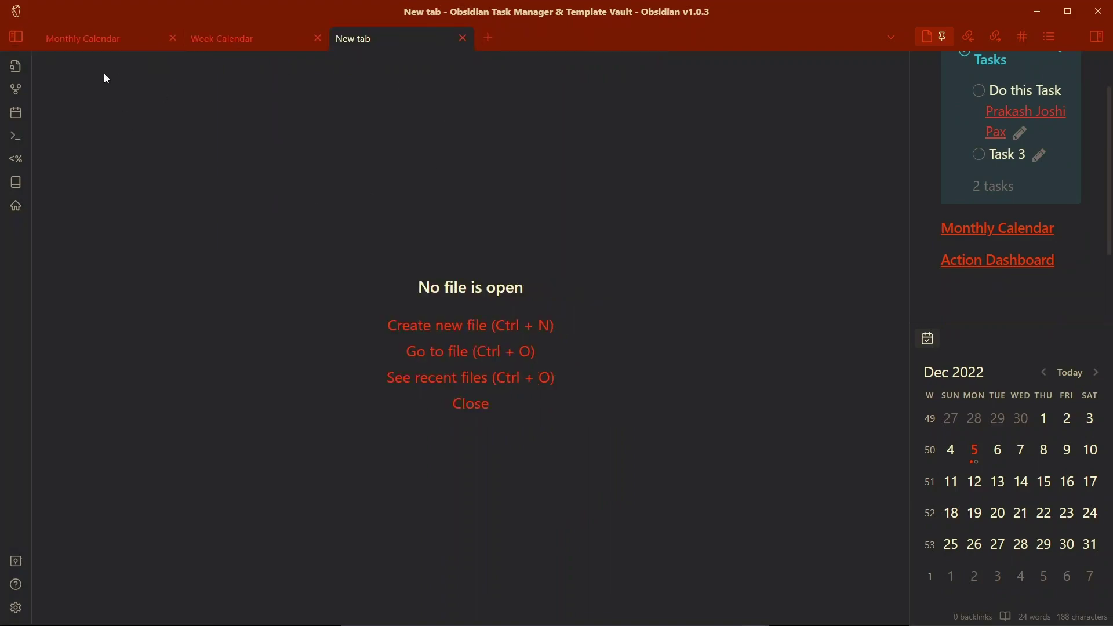
Open the Monthly Calendar note and try the 2022 W50 week view with Style 4
left_click(90, 48)
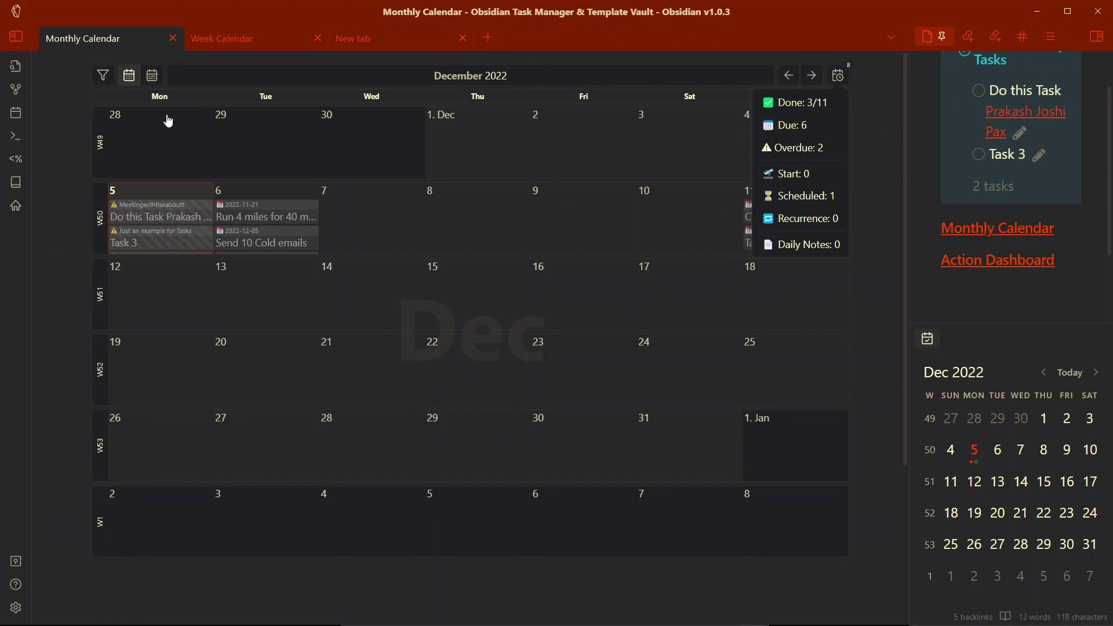
left_click(152, 77)
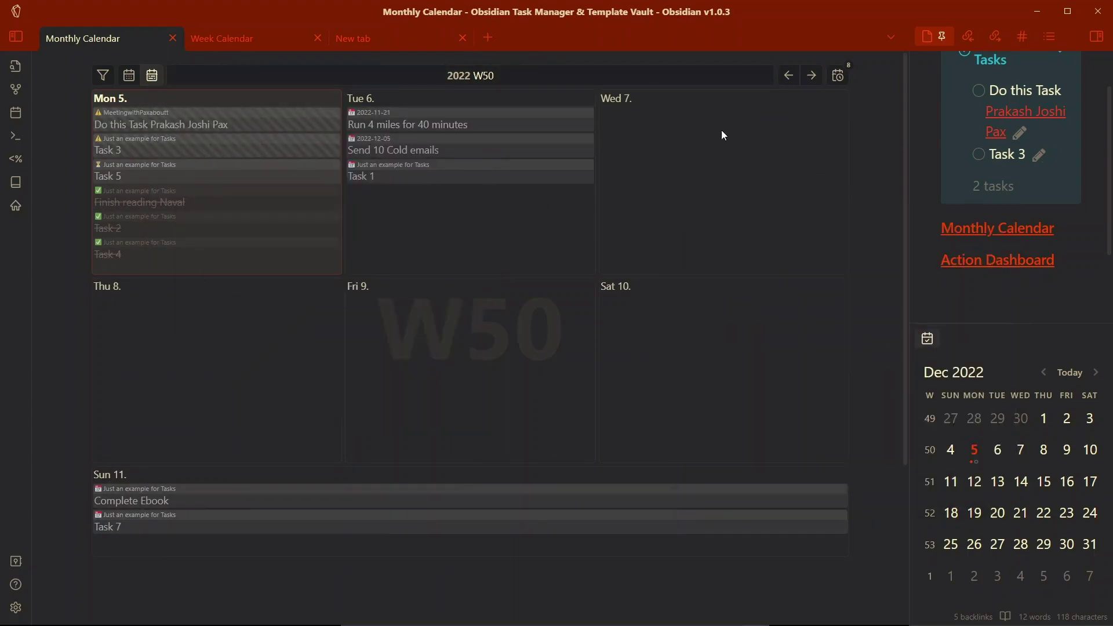
left_click(154, 80)
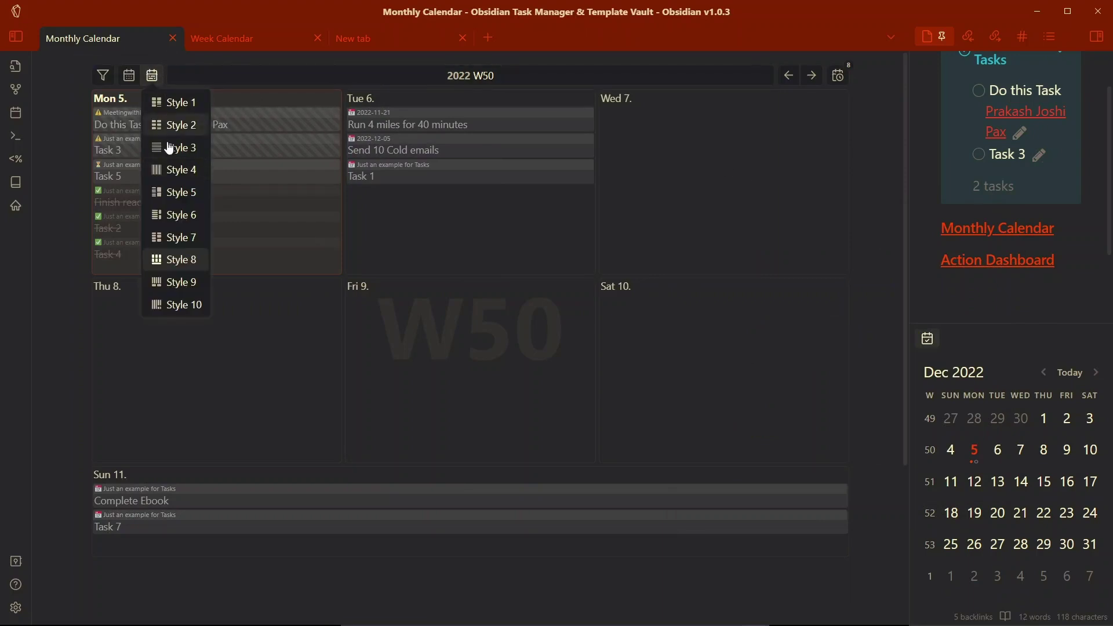
left_click(171, 169)
Return to the December 2022 month grid and scroll through its tasks
left_click(128, 75)
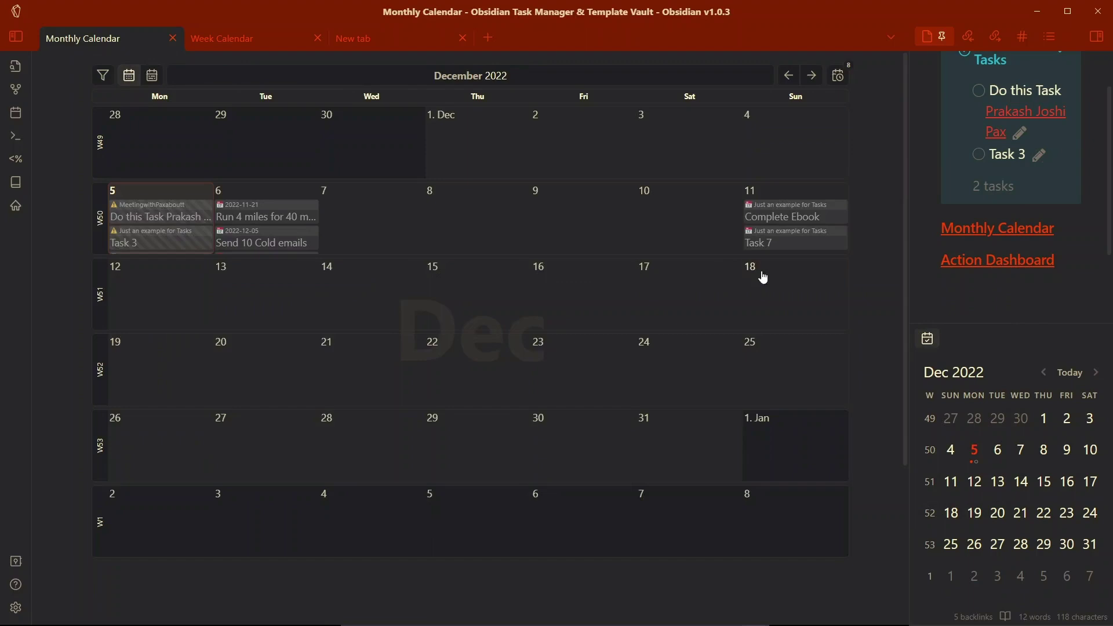
scroll(145, 223, "down", 1)
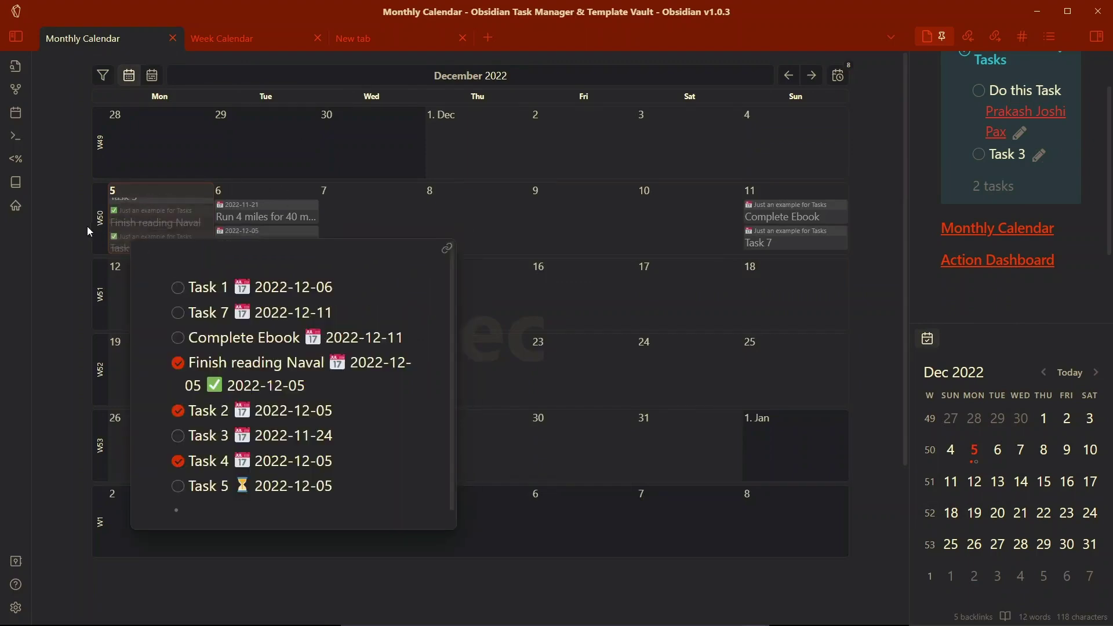
scroll(142, 221, "up", 1)
mouse_move(129, 224)
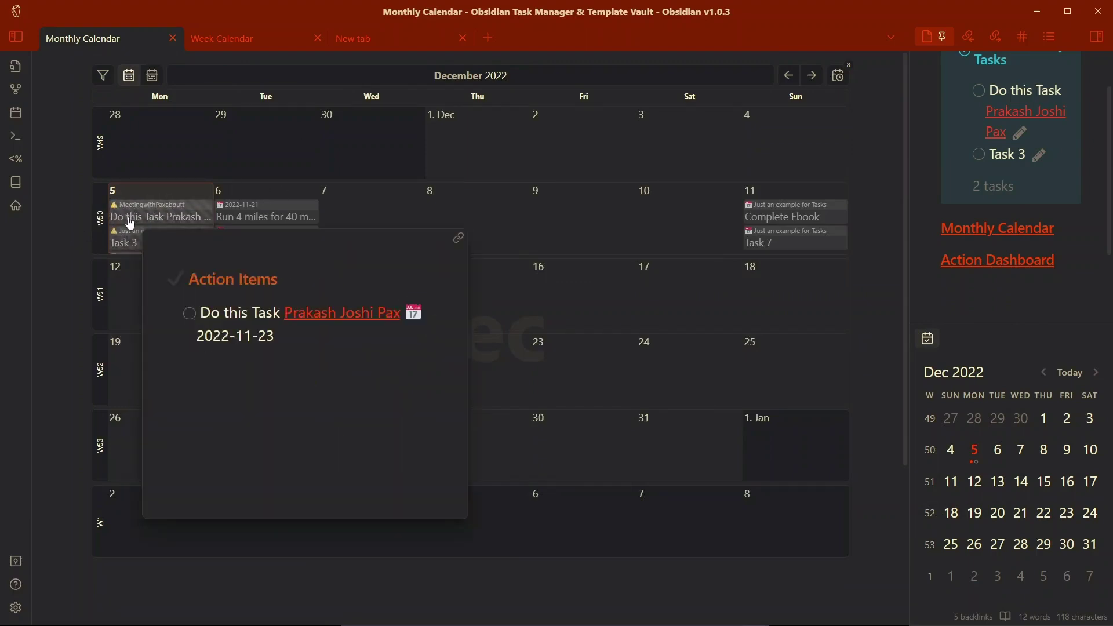
scroll(130, 221, "down", 1)
scroll(131, 216, "up", 1)
scroll(131, 208, "down", 1)
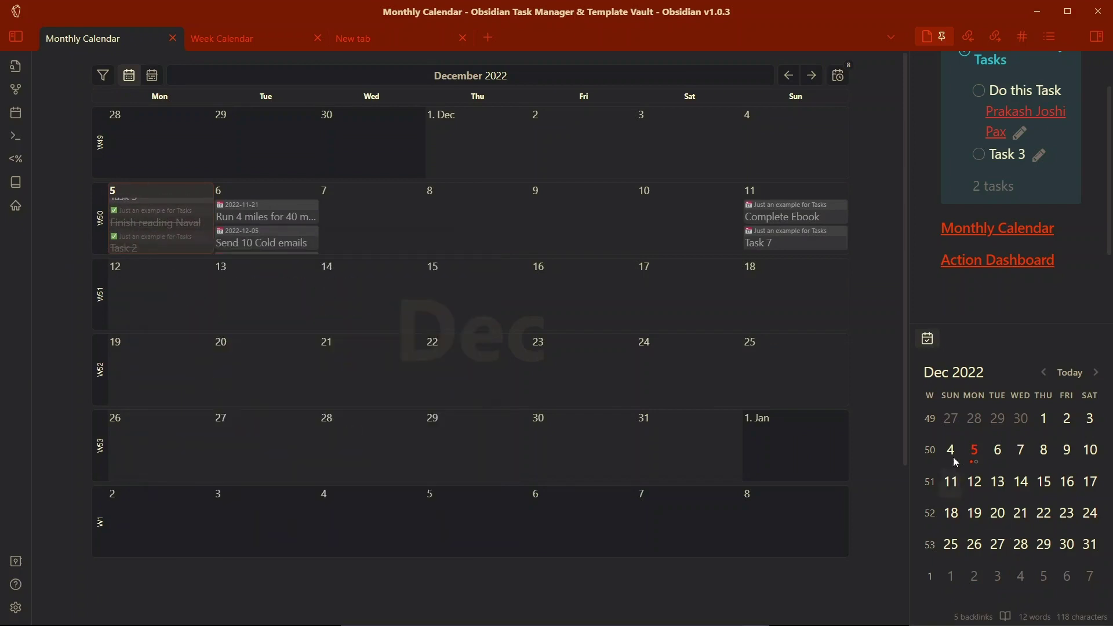
scroll(141, 217, "up", 2)
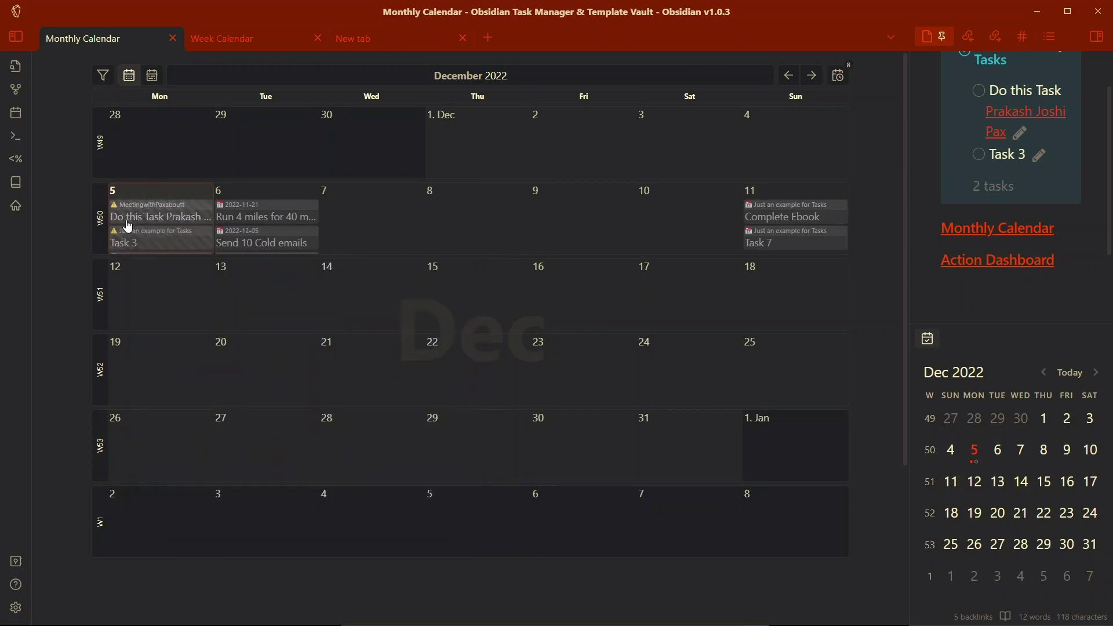
scroll(133, 214, "down", 1)
scroll(131, 218, "up", 1)
scroll(255, 223, "down", 1)
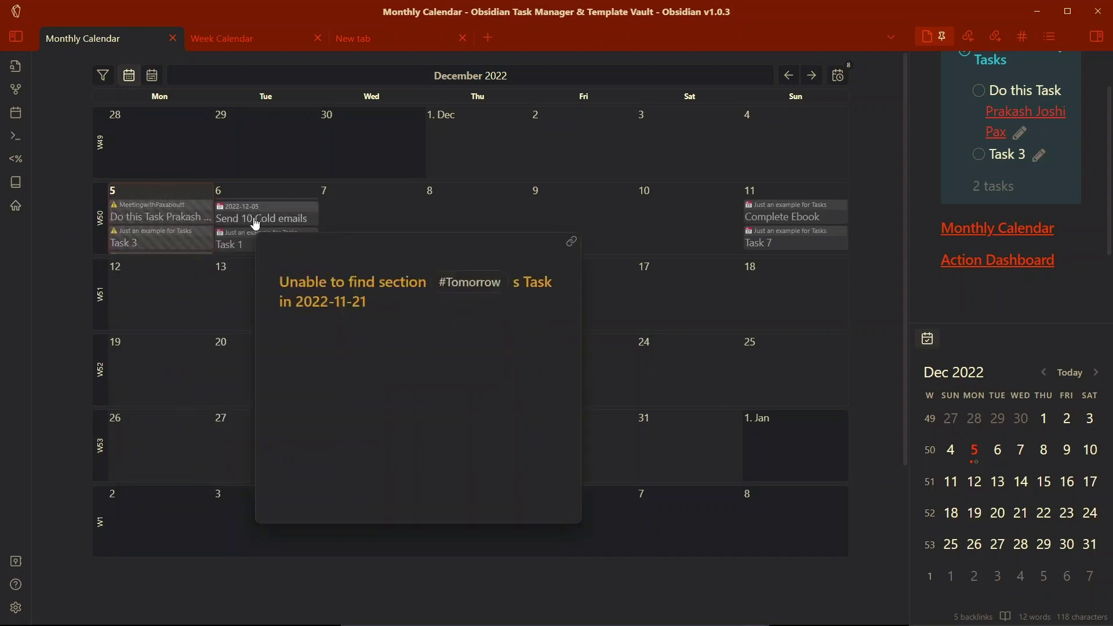
mouse_move(259, 226)
scroll(259, 226, "up", 1)
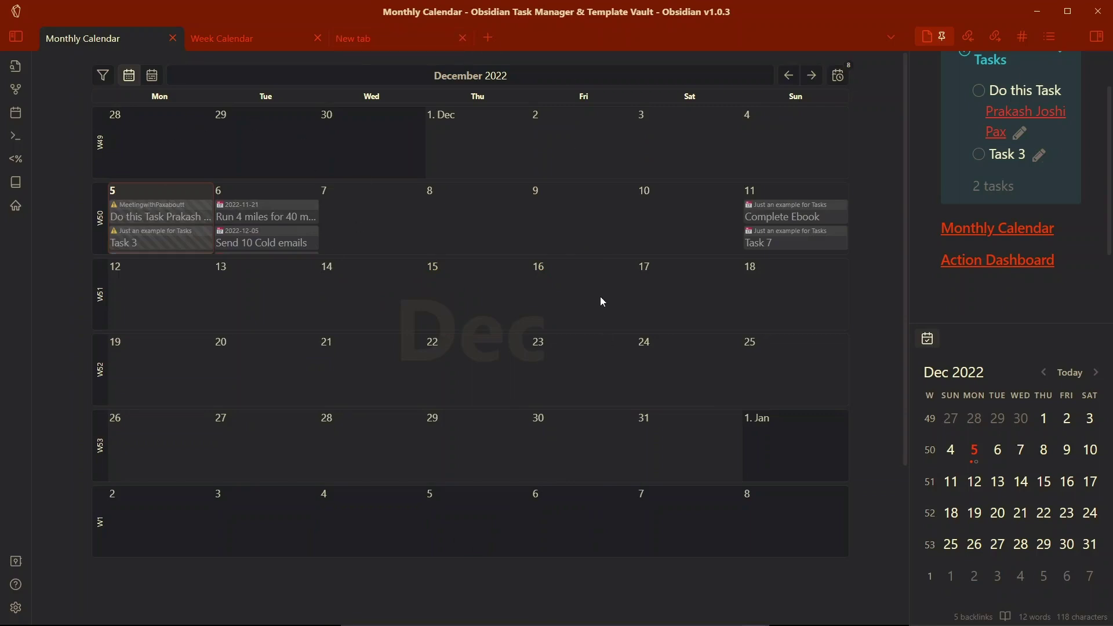
Toggle between W50 week and December 2022 month views, show task statistics, and flip between calendar notes
left_click(152, 75)
left_click(128, 75)
left_click(151, 76)
left_click(844, 77)
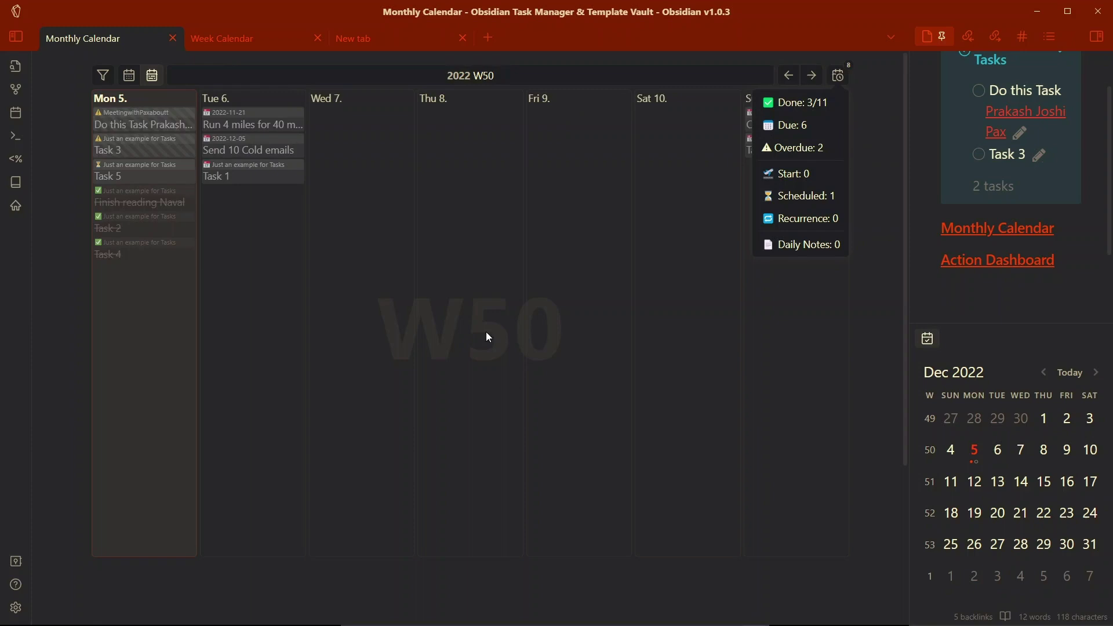
left_click(129, 76)
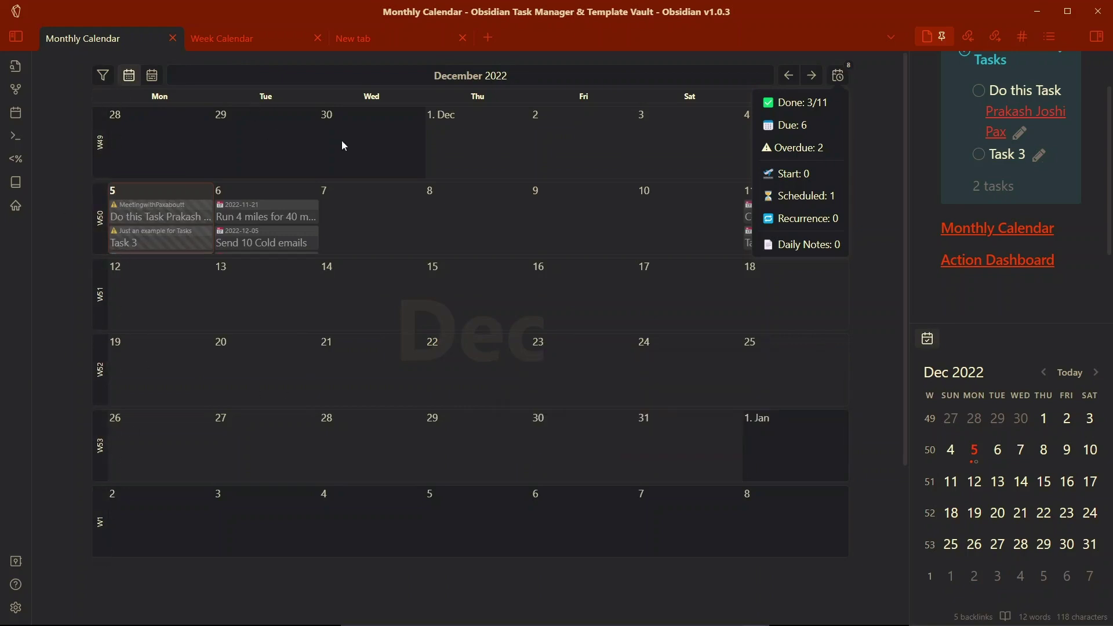
left_click(221, 36)
left_click(88, 38)
Switch to editing view with Ctrl+E, select the dataviewjs block, and open the vault's file list
key("ctrl+e")
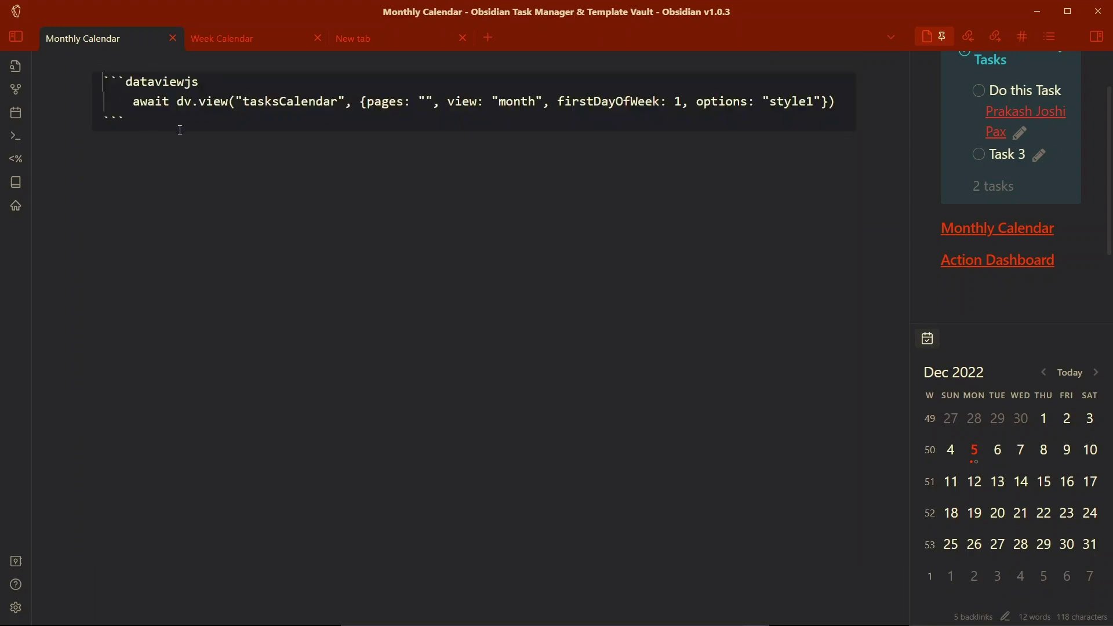
mouse_move(135, 112)
left_mouse_down()
mouse_move(108, 86)
mouse_move(107, 98)
mouse_move(155, 117)
left_mouse_up()
left_click(107, 82)
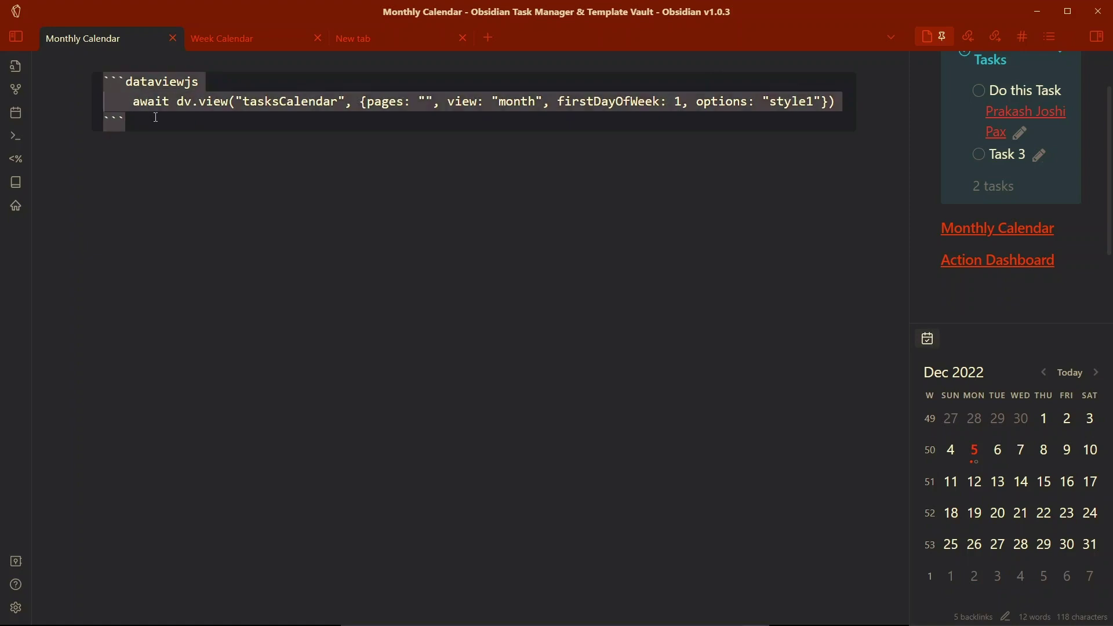
left_click(156, 118)
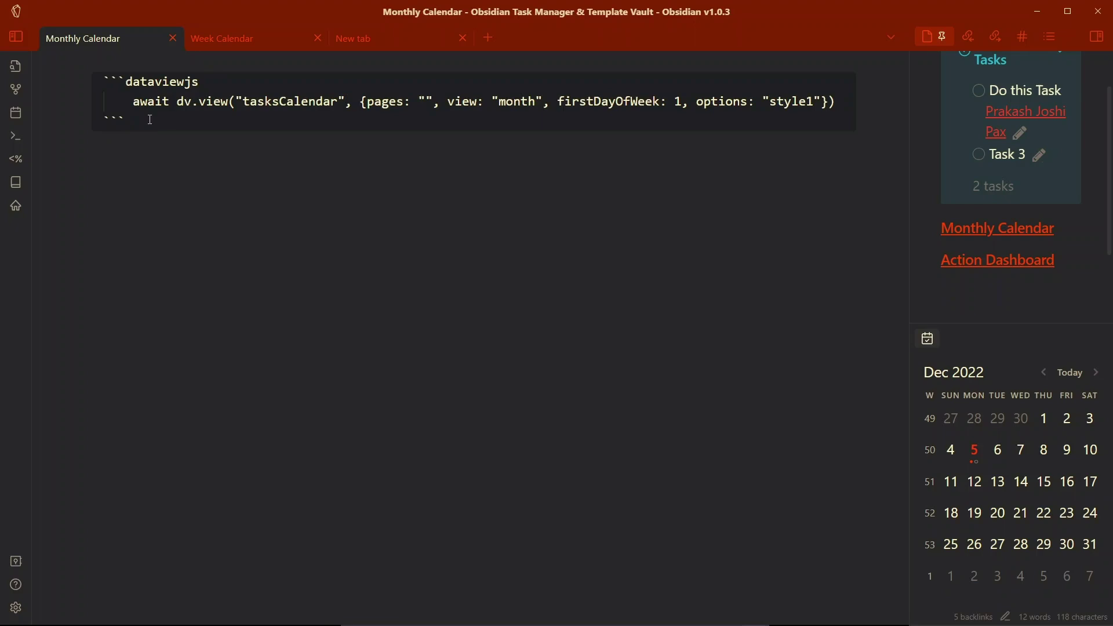
left_click_drag(150, 120, 107, 81)
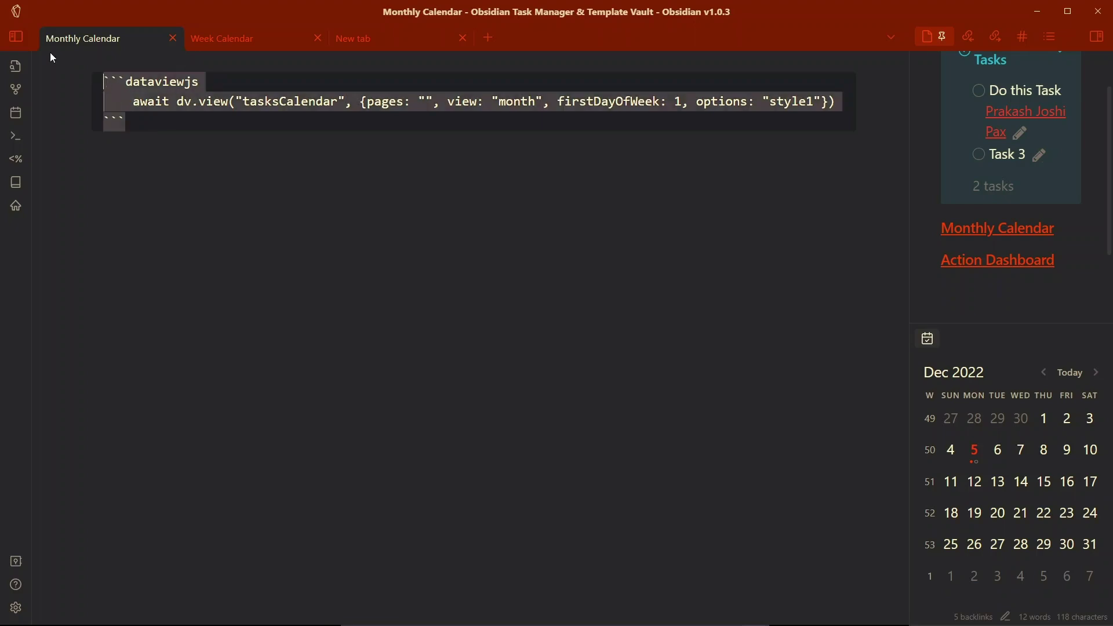
left_click(16, 38)
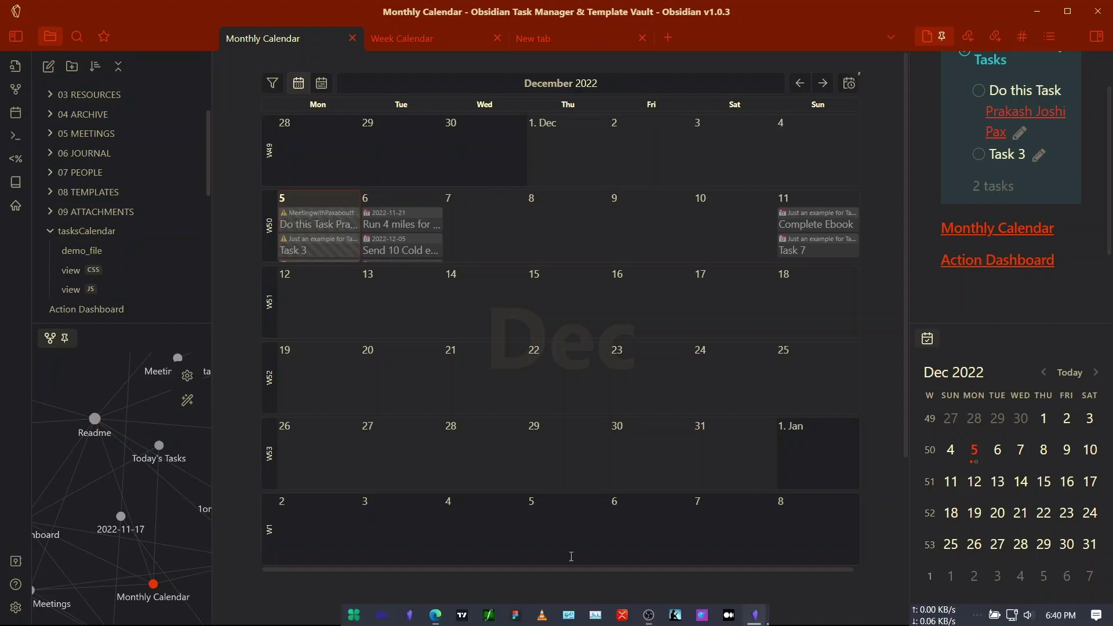
View the Obsidian-Tasks-Calendar repository's clone and download options in Edge, then minimize Edge
left_click(1037, 11)
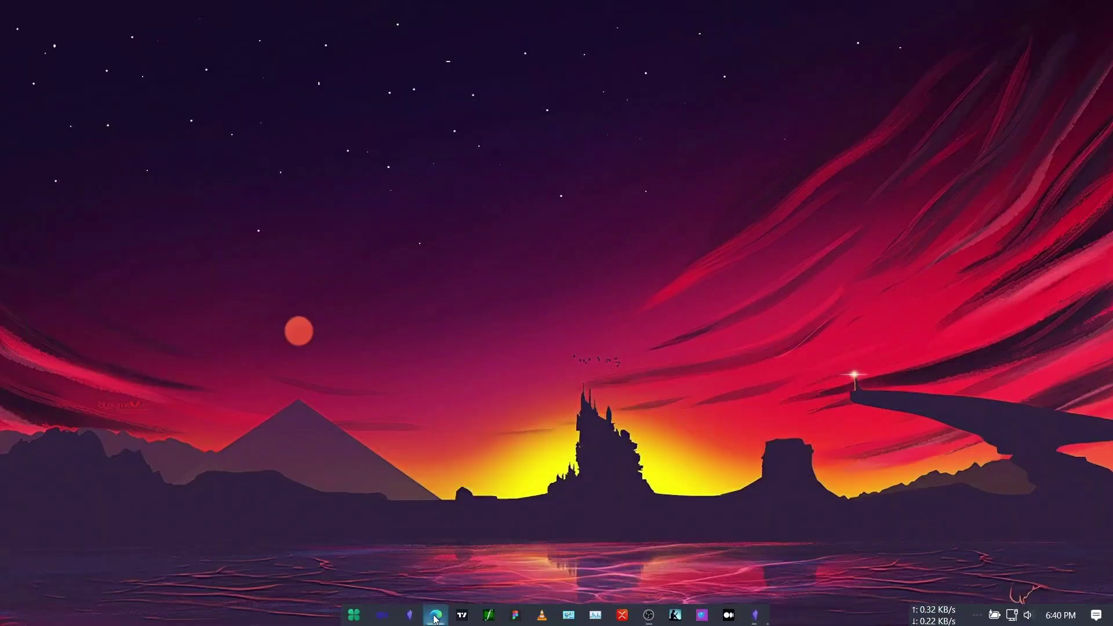
left_click(436, 615)
scroll(119, 224, "up", 7)
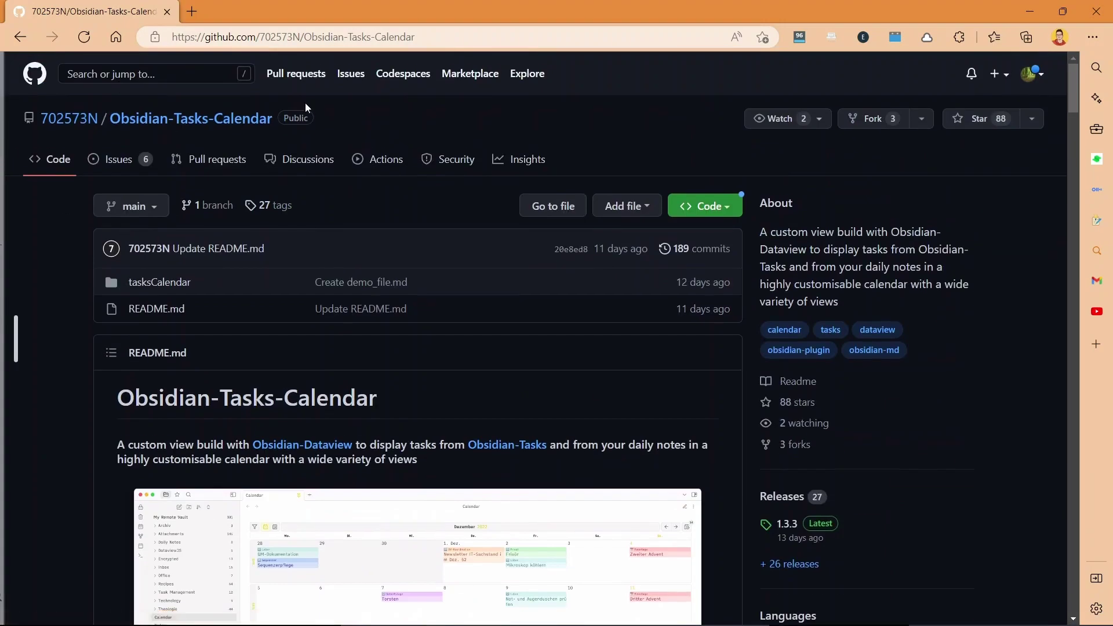
left_click(729, 208)
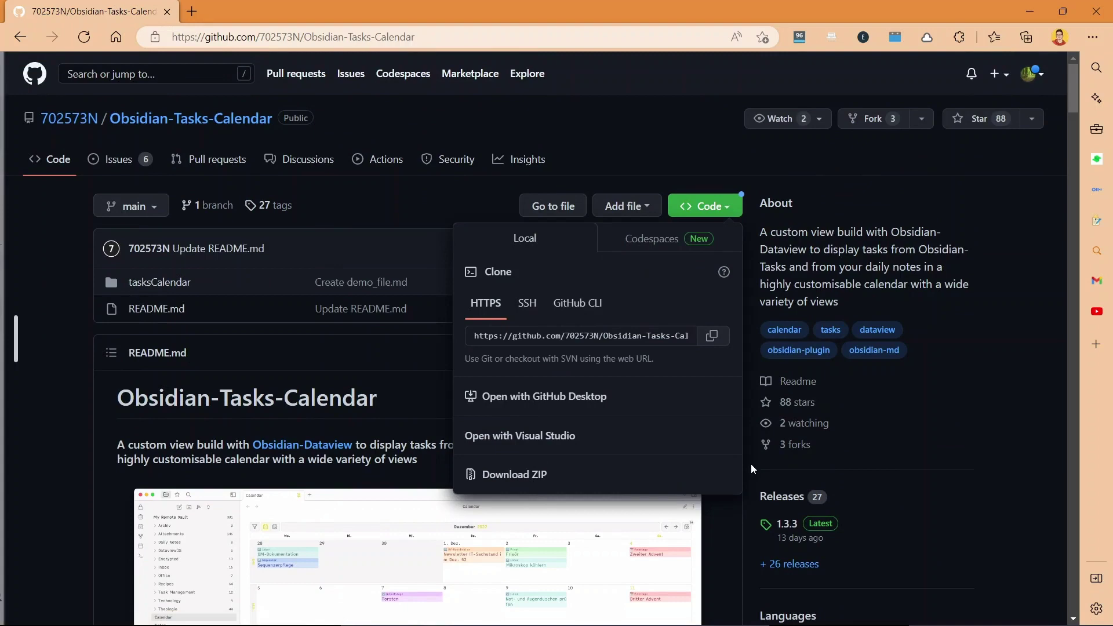
left_click(1030, 11)
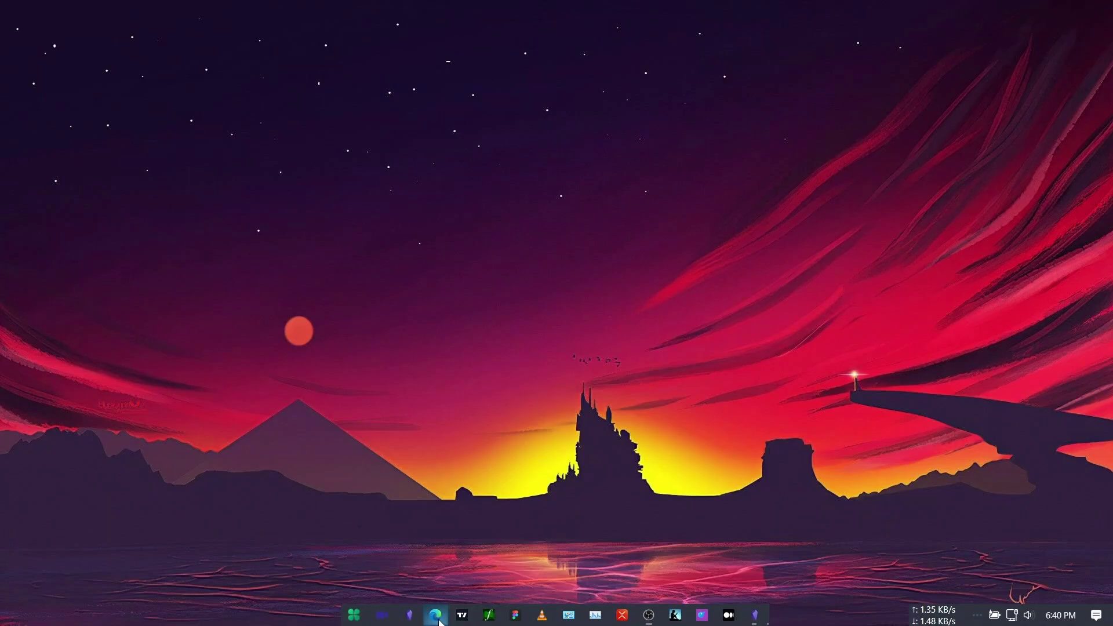
Restore Obsidian, peek into the tasksCalendar folder, and display the calendar block's dataviewjs source
left_click(435, 539)
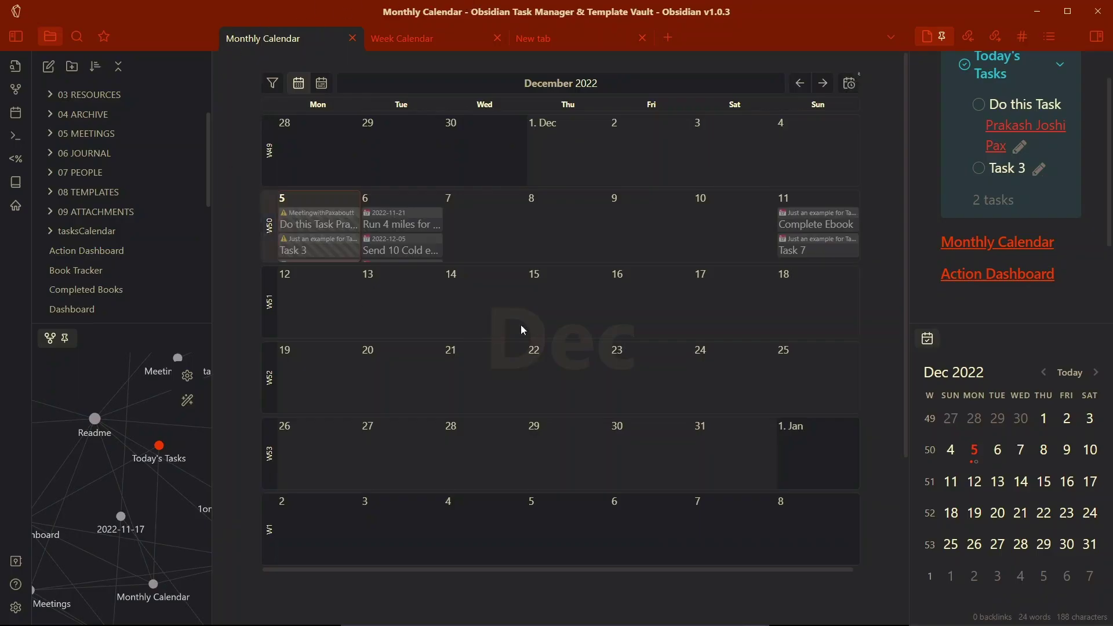
left_click(90, 231)
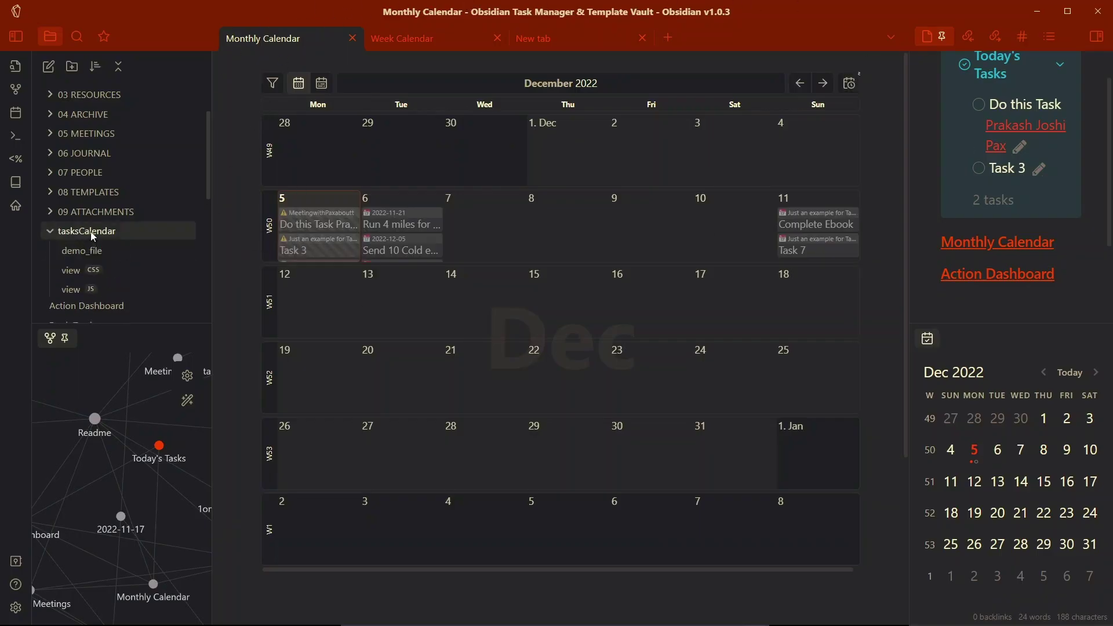
right_click(98, 234)
left_click(88, 235)
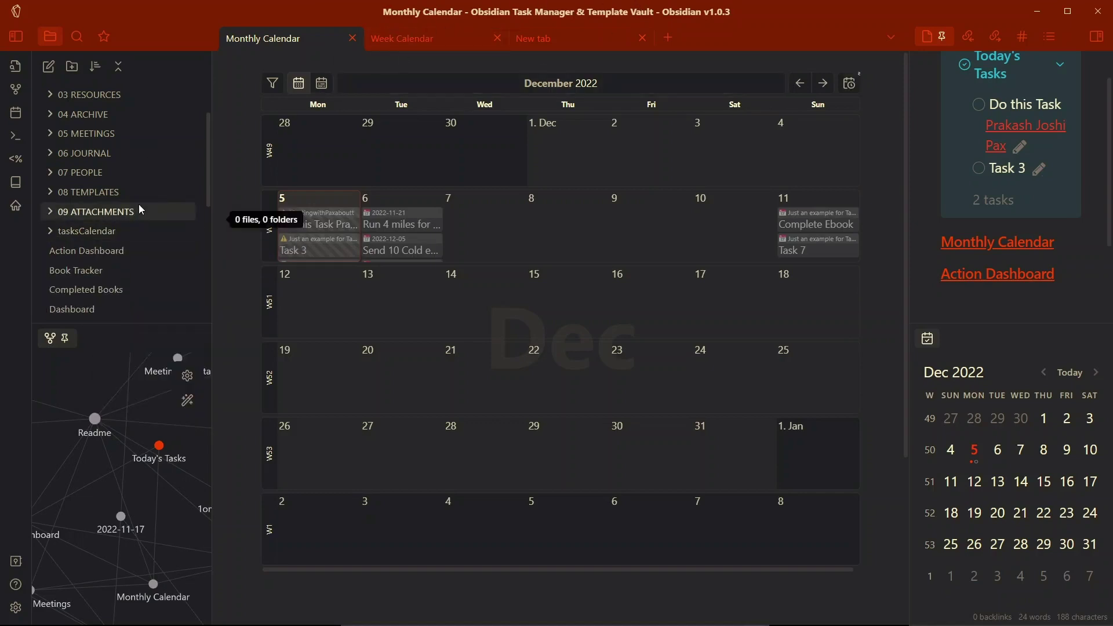
left_click(848, 83)
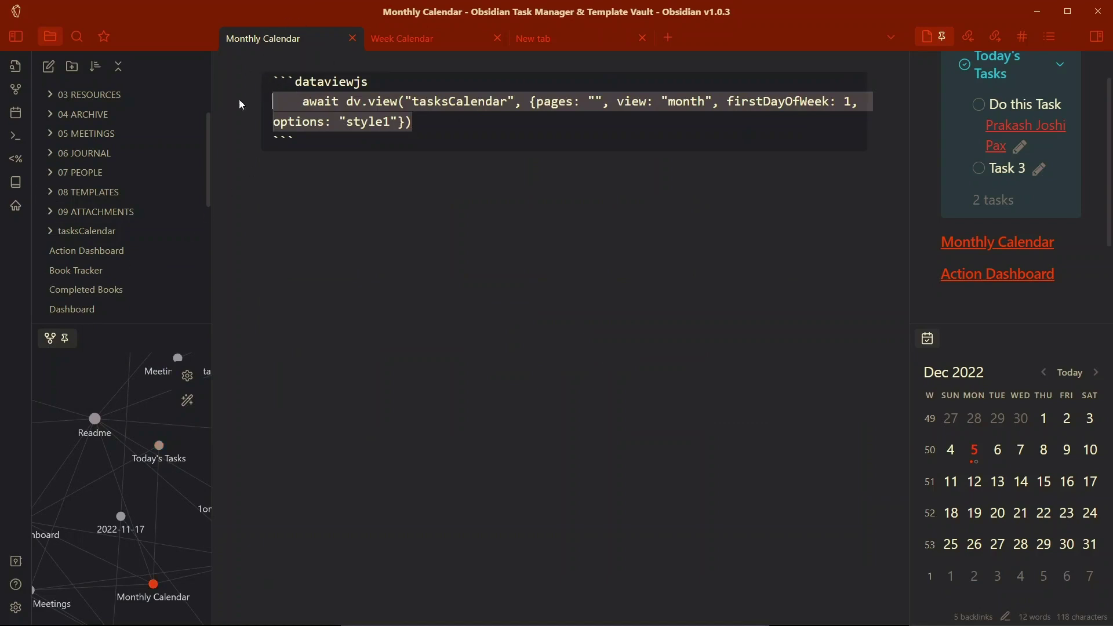
scroll(88, 284, "down", 2)
scroll(88, 284, "down", 2)
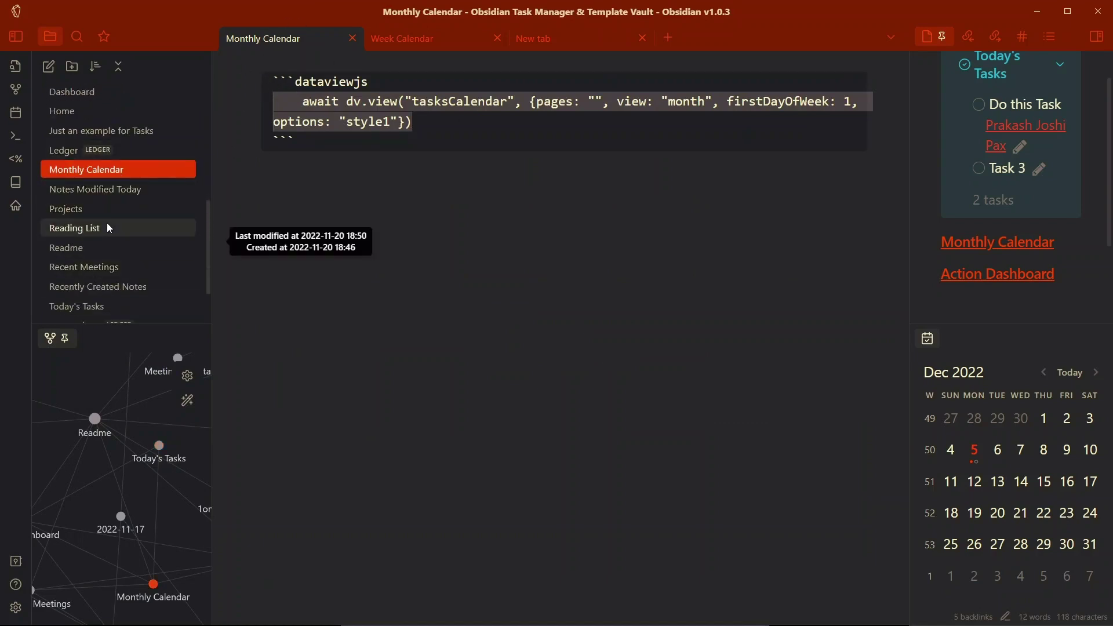
Open the Week Calendar note, comparing it with Monthly Calendar and toggling month and week views
left_click(443, 42)
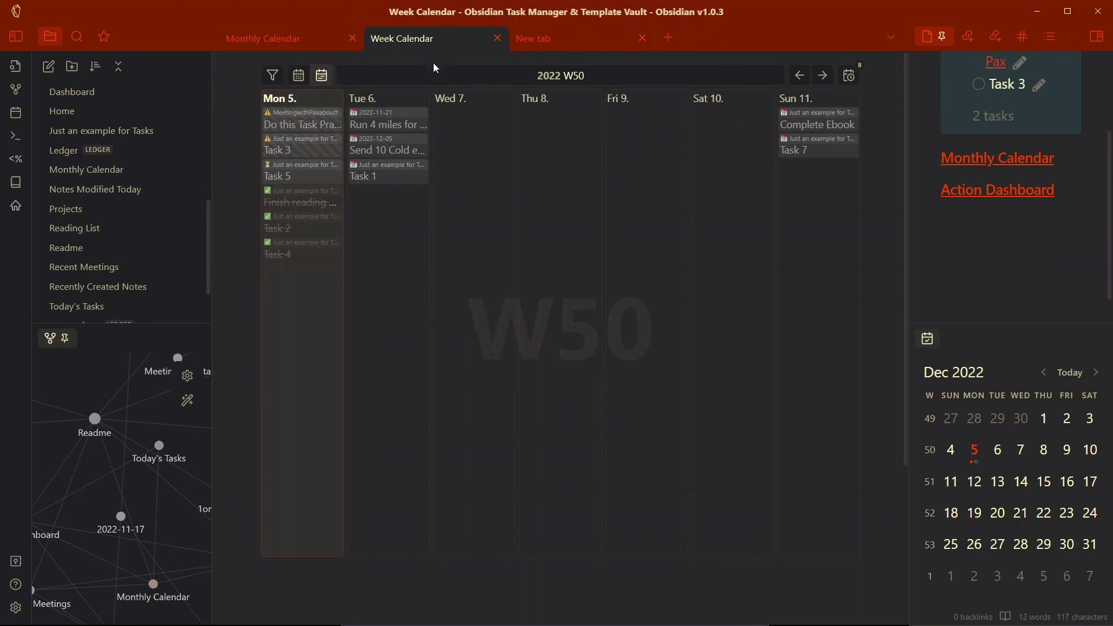
left_click(303, 37)
left_click(418, 40)
left_click(272, 34)
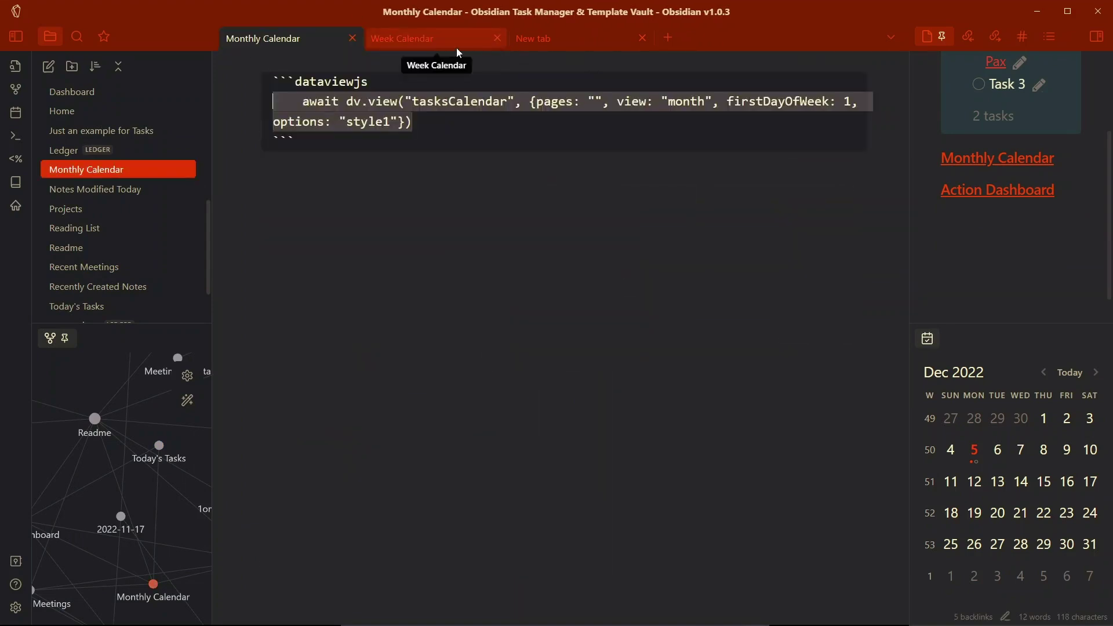
left_click(457, 48)
left_click(296, 79)
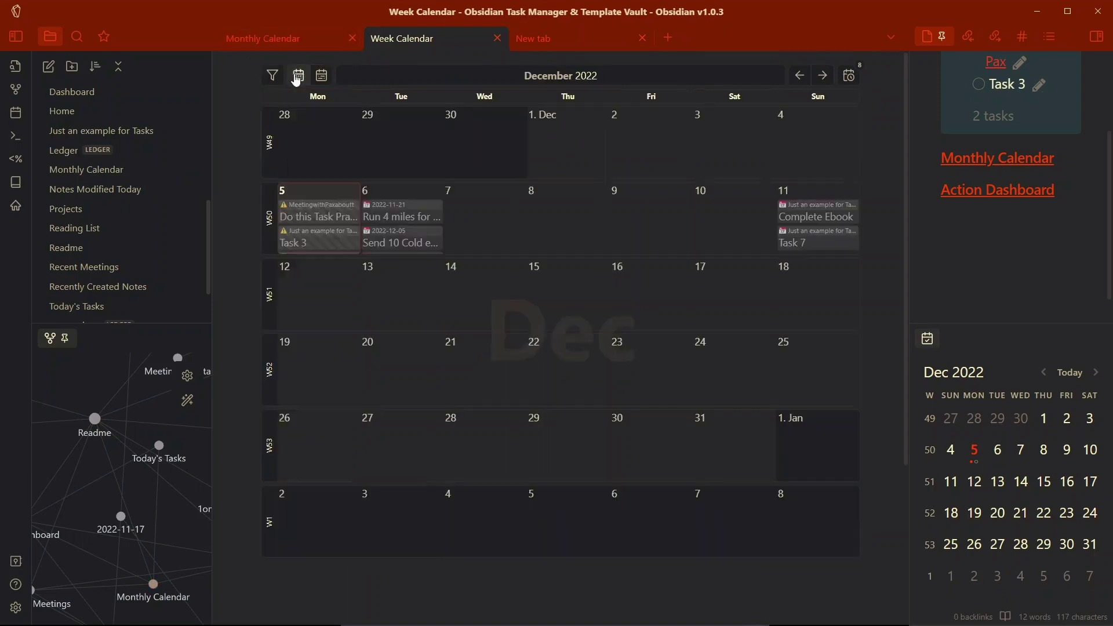
left_click(322, 75)
Hide both sidebars with Ctrl+Shift+S, reopen the file list, then close GitHub's clone options
key("ctrl+shift+s")
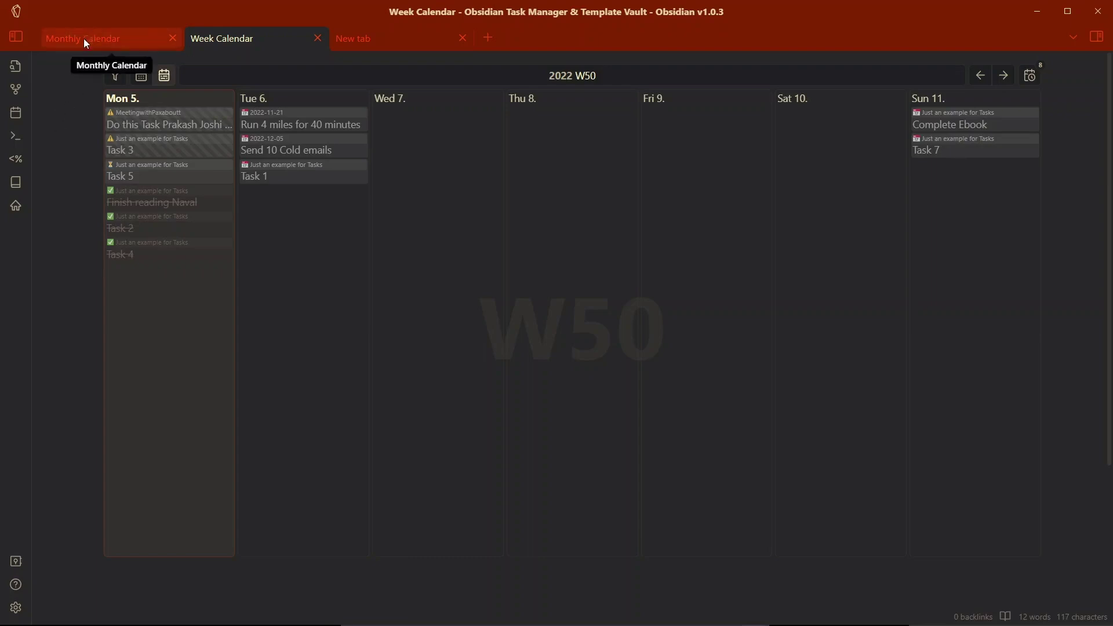
left_click(16, 37)
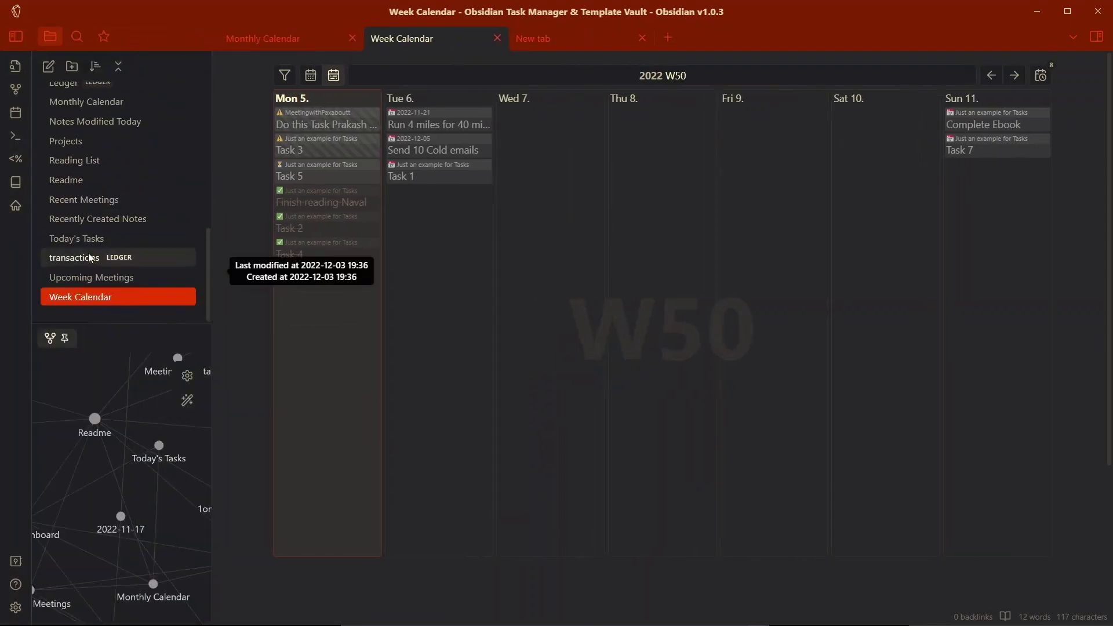
scroll(88, 253, "up", 10)
scroll(112, 229, "down", 2)
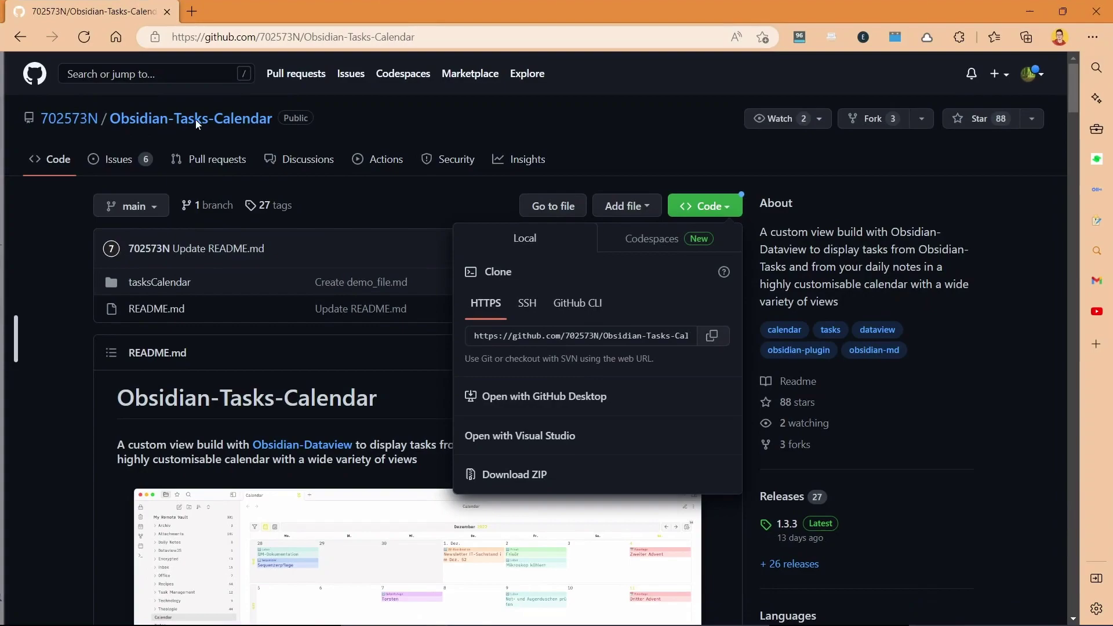
left_click(404, 124)
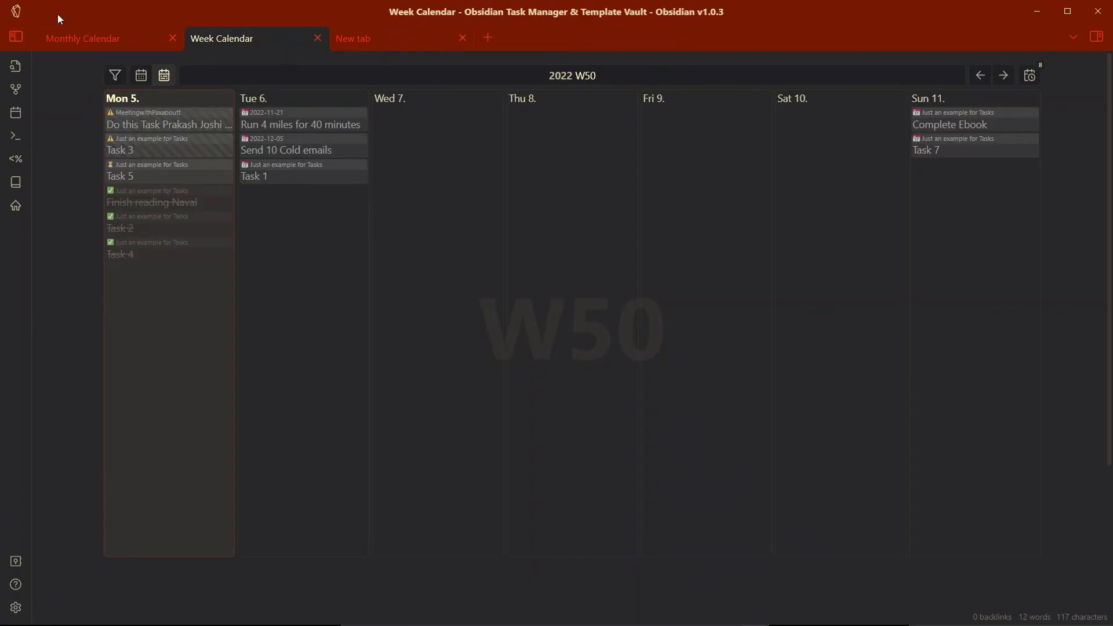
Switch to the Monthly Calendar note's December 2022 grid showing 3/11 done, 6 due, 2 overdue
left_click(108, 45)
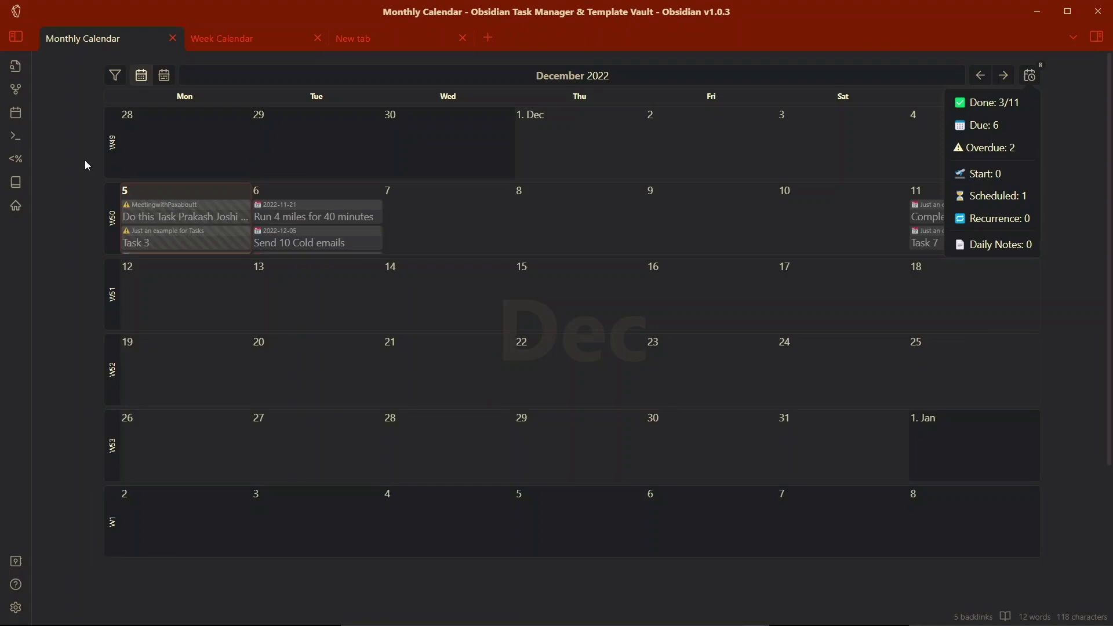